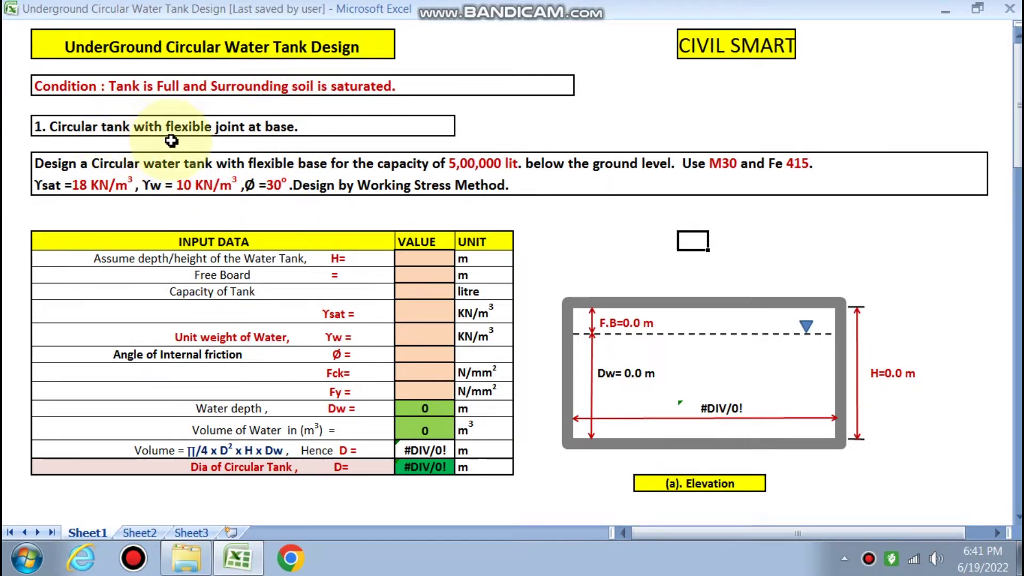
Enter the tank height of 4 m and a free board of 0.2 m in the Input Data table.
scroll(261, 236, "down", 2)
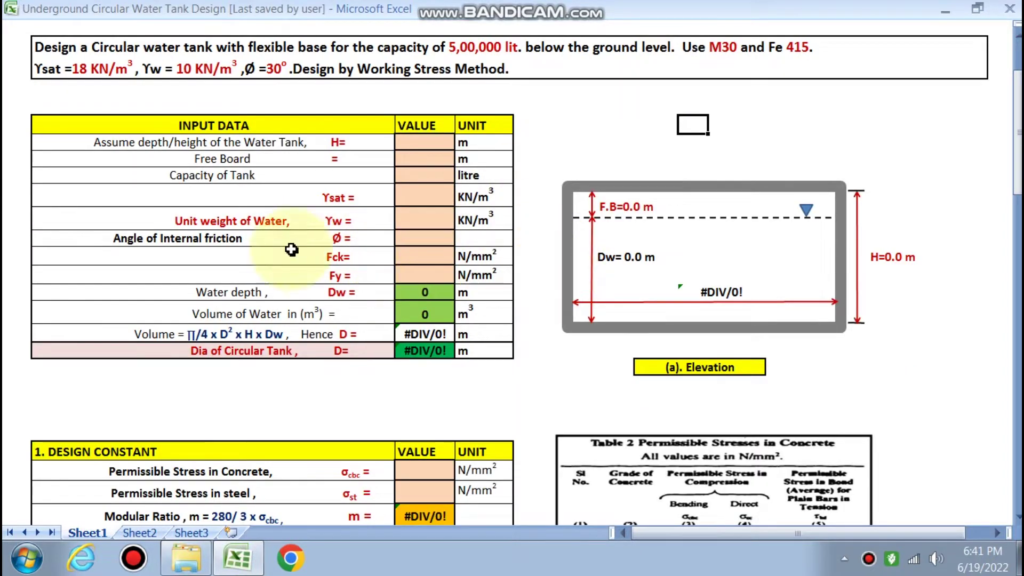
scroll(382, 288, "down", 1)
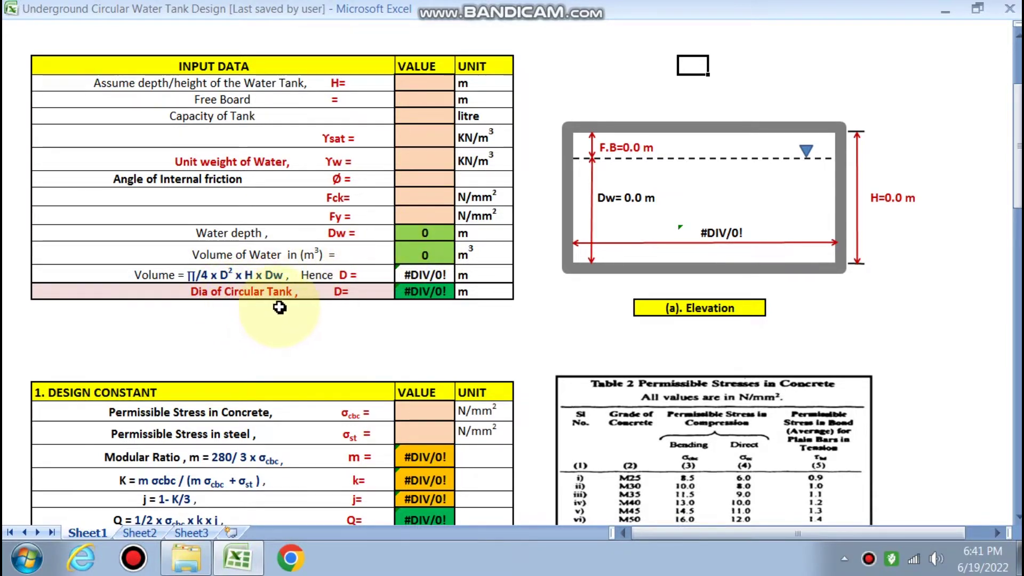
scroll(450, 331, "down", 2)
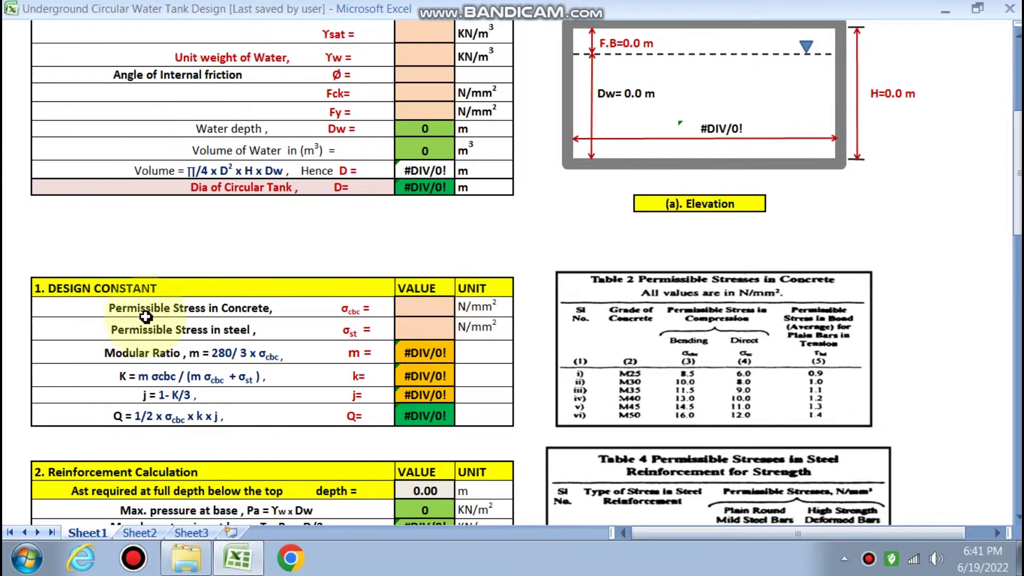
scroll(114, 315, "down", 1)
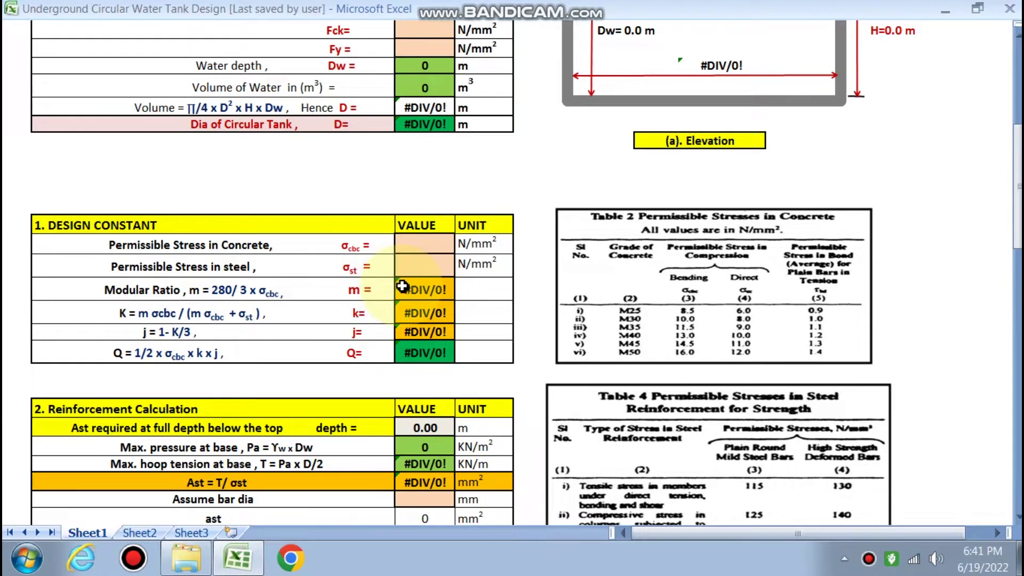
scroll(398, 289, "down", 3)
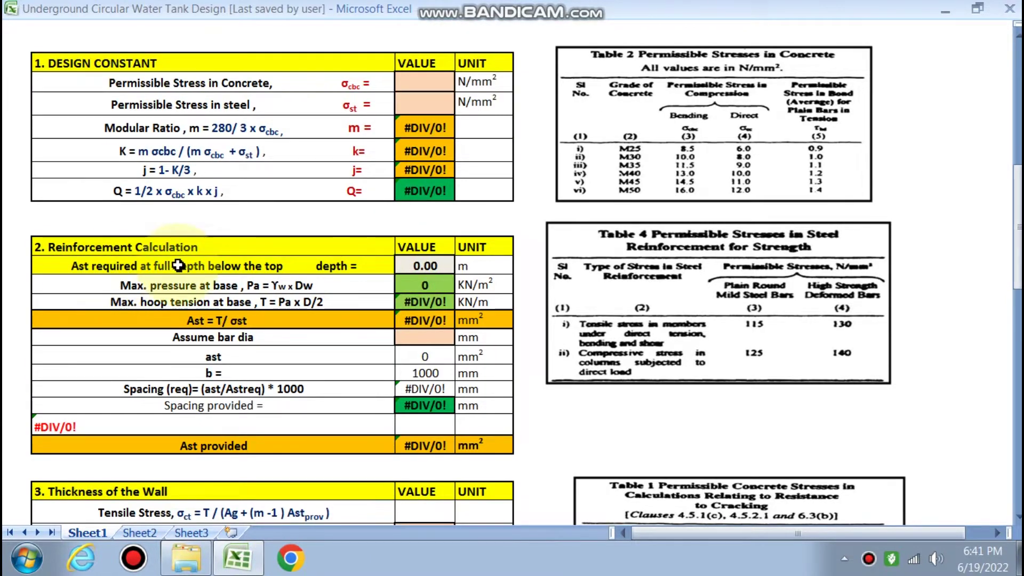
scroll(354, 341, "down", 1)
scroll(356, 339, "down", 4)
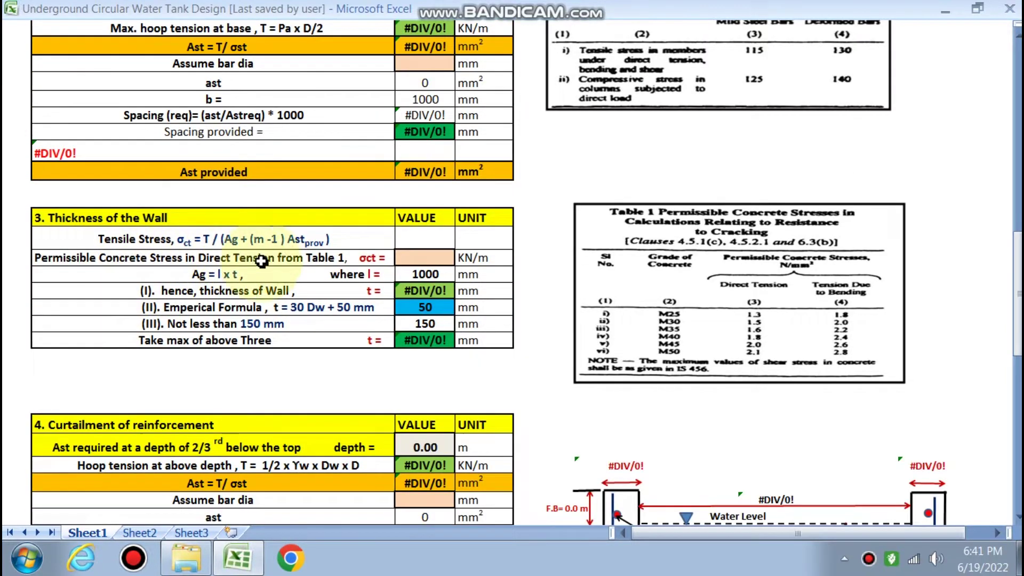
scroll(343, 296, "down", 1)
scroll(343, 296, "down", 4)
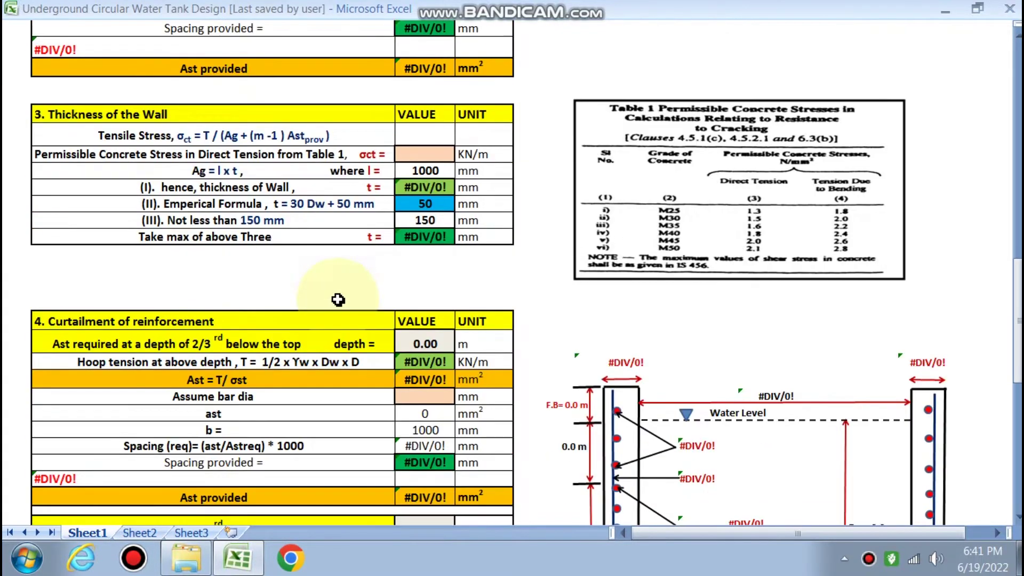
scroll(80, 213, "down", 1)
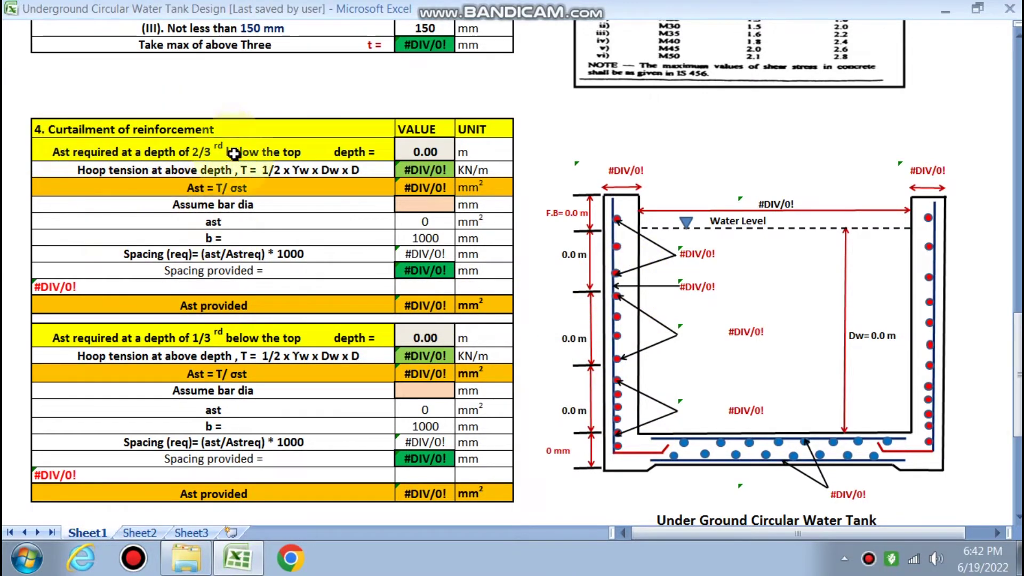
scroll(209, 288, "down", 5)
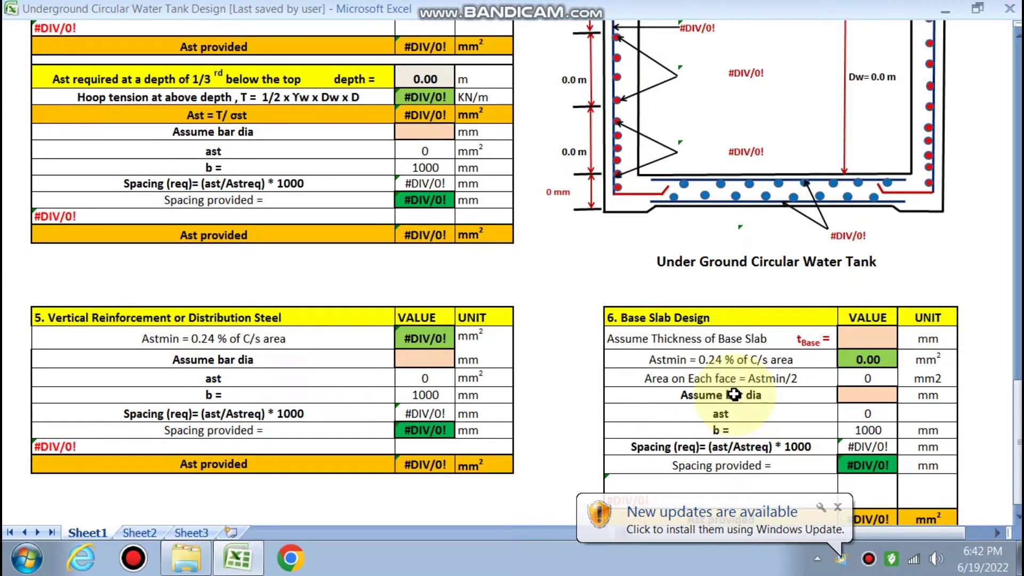
scroll(735, 394, "down", 1)
scroll(501, 372, "up", 2)
scroll(501, 372, "up", 20)
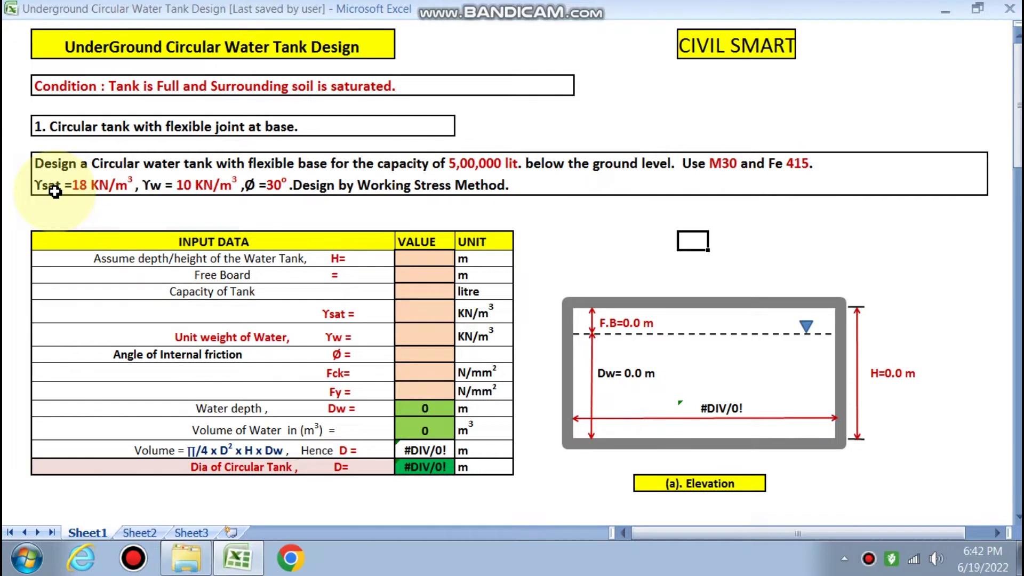
left_click(427, 261)
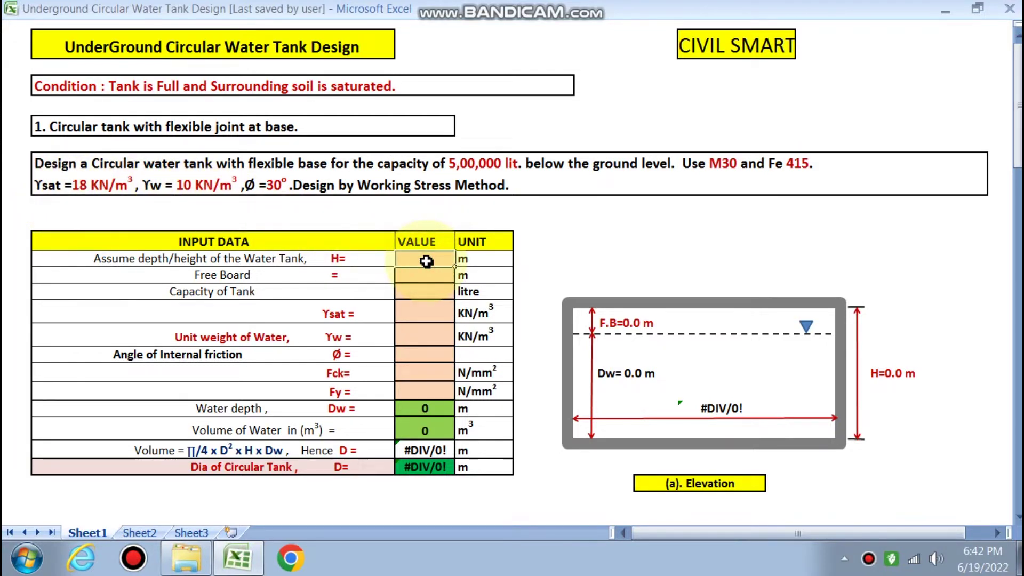
type("4")
key("Return")
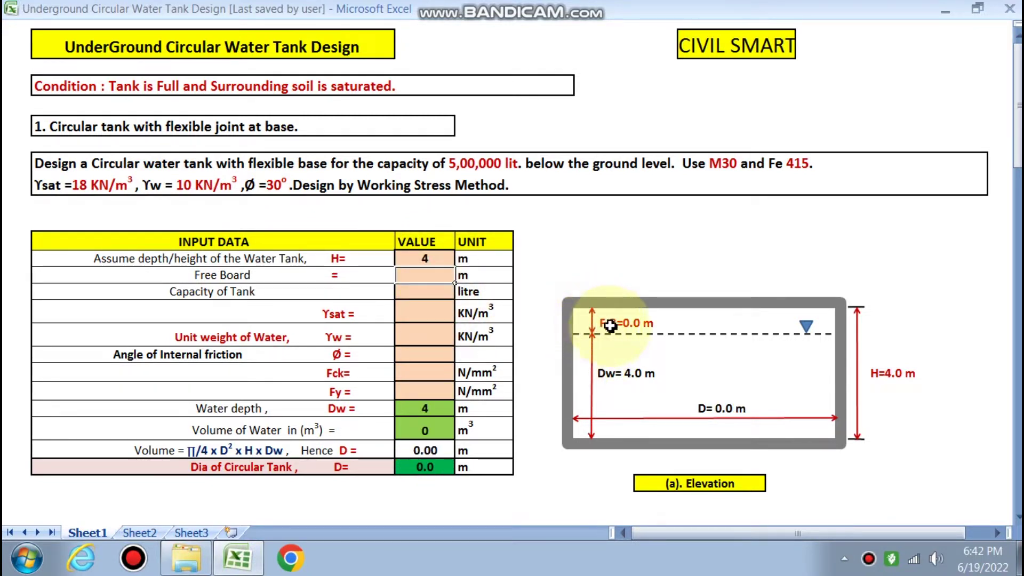
left_click(442, 273)
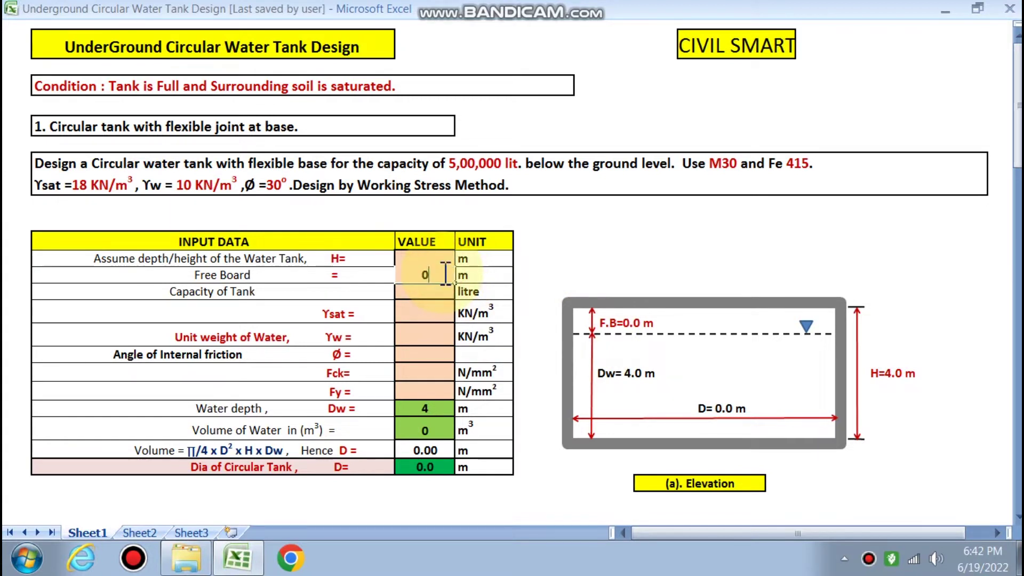
left_click(425, 312)
Enter tank capacity 500000 litres, Ysat 18 and Yw 10.
left_click(425, 292)
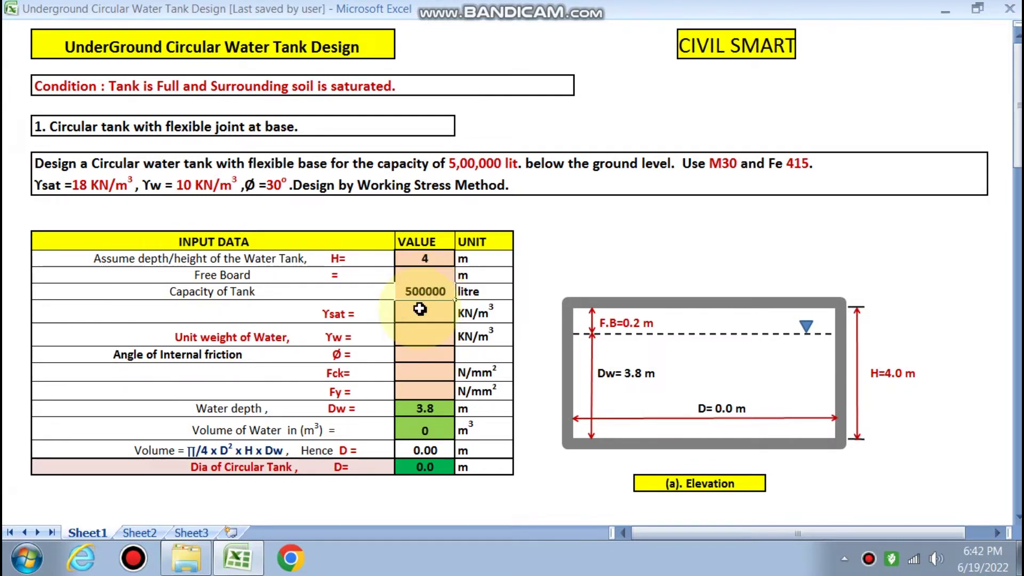
type("500000")
left_click(419, 325)
left_click(423, 316)
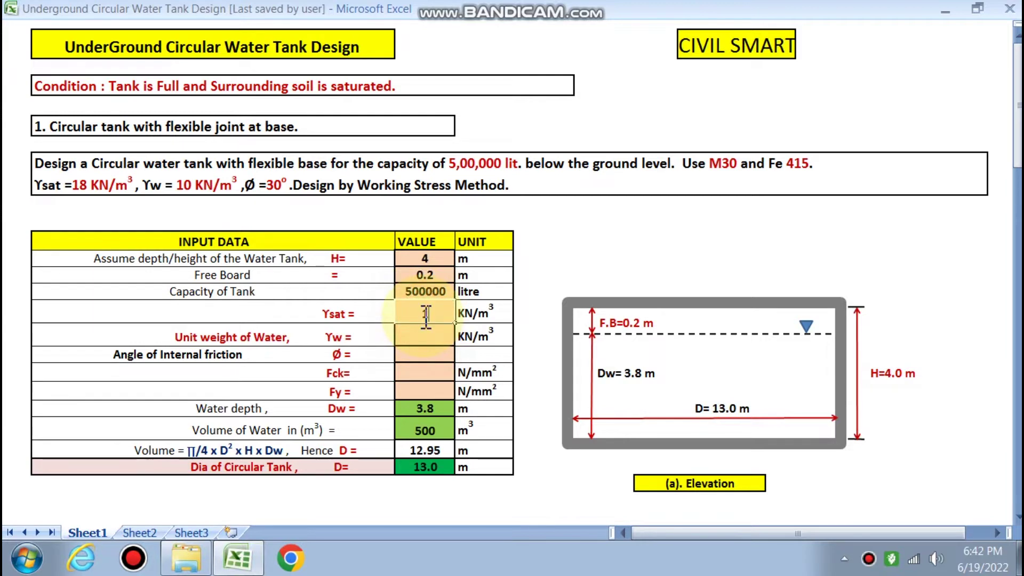
left_click(424, 338)
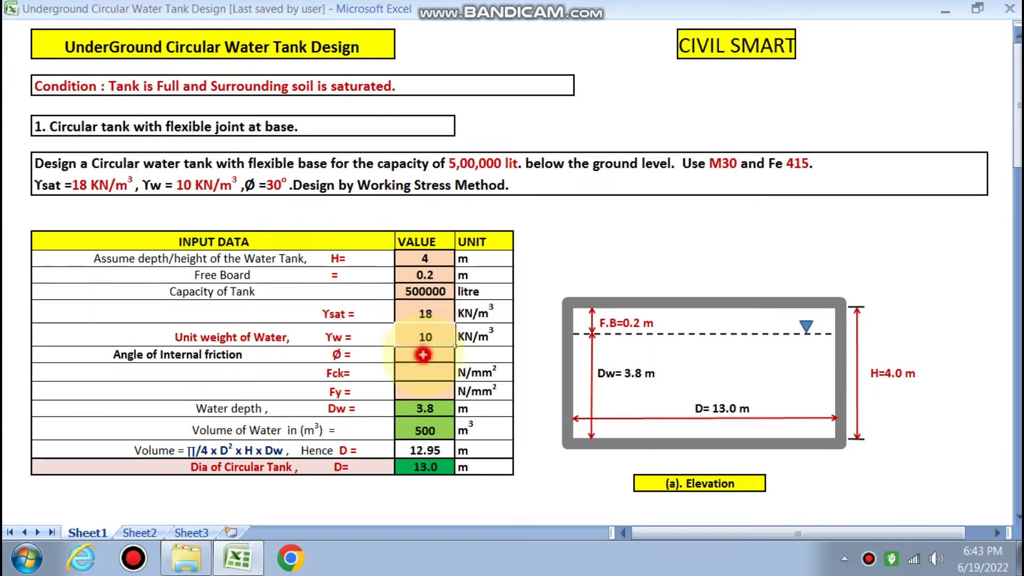
left_click(423, 354)
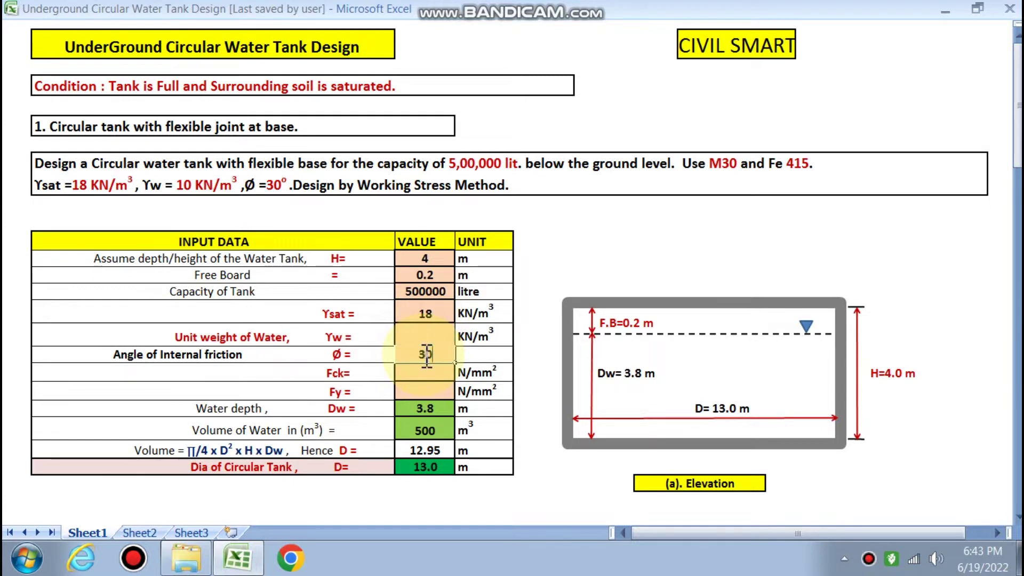
Set the friction angle Ø to 30 and pick 30 for Fck from its dropdown.
type("30")
left_click(427, 369)
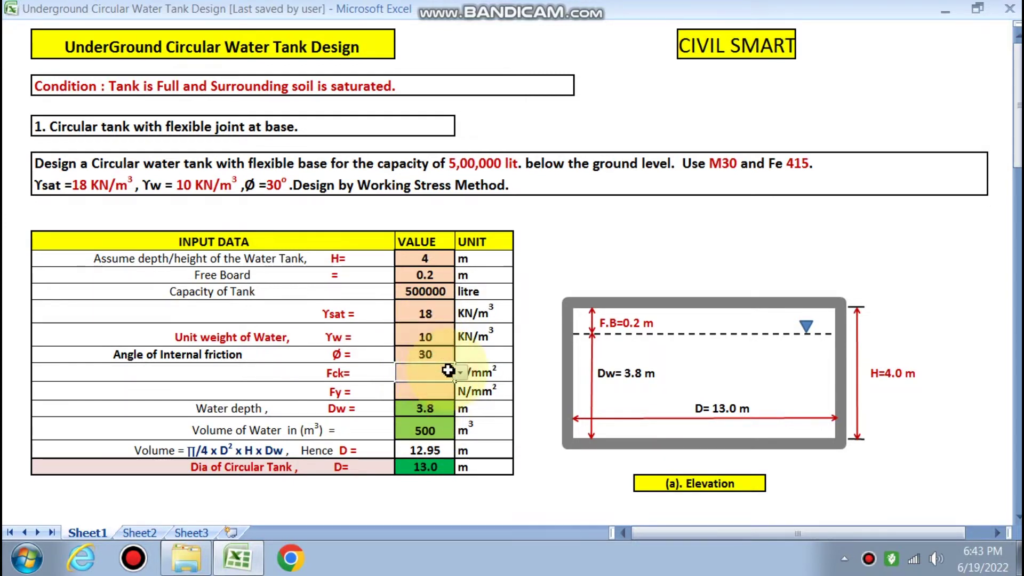
left_click(461, 373)
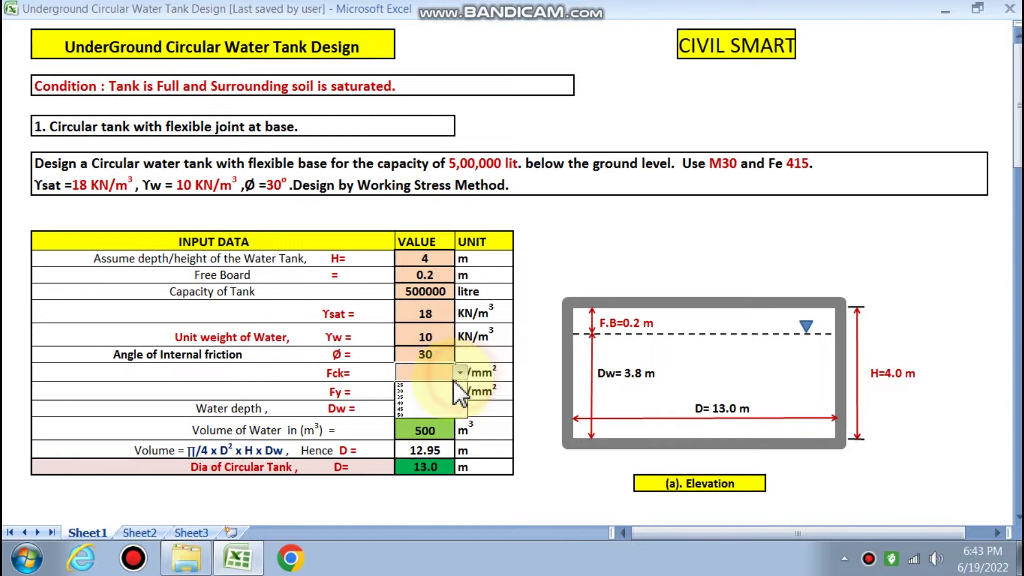
left_click(403, 391)
left_click(460, 392)
Choose 415 for Fy, then review the inputs and tank diagram.
left_click(413, 412)
scroll(441, 419, "down", 2)
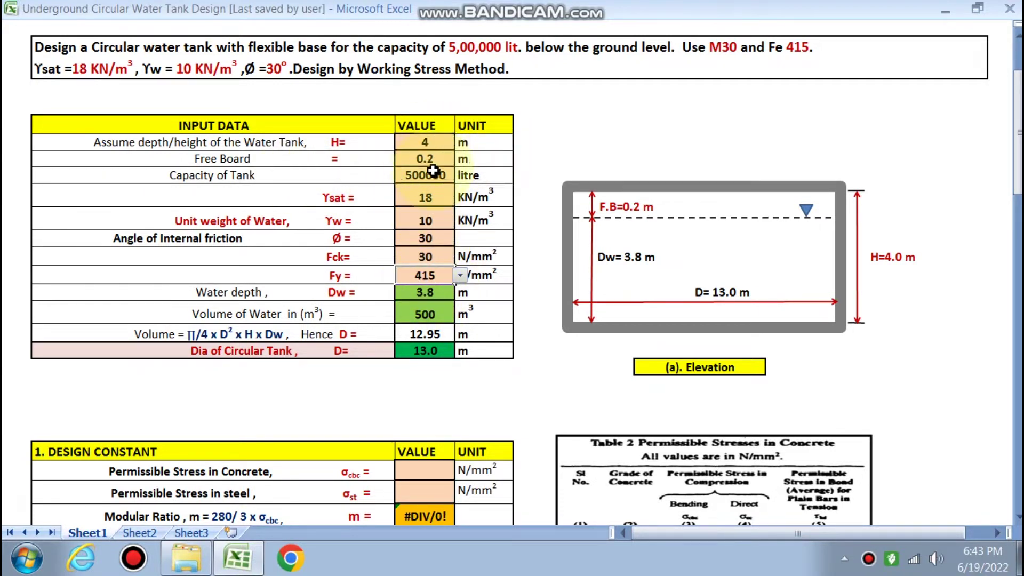
scroll(444, 290, "down", 1)
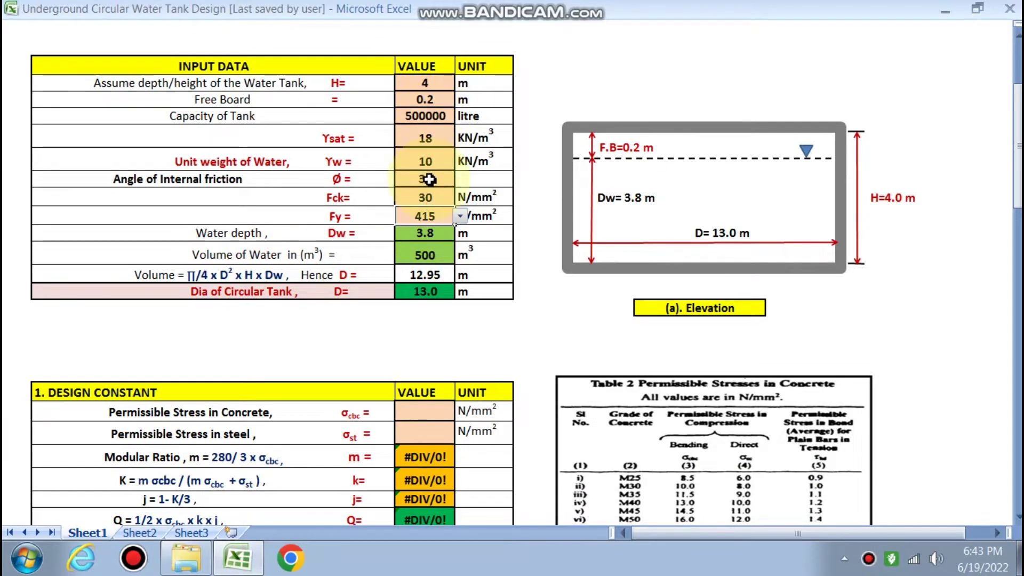
scroll(438, 176, "up", 1)
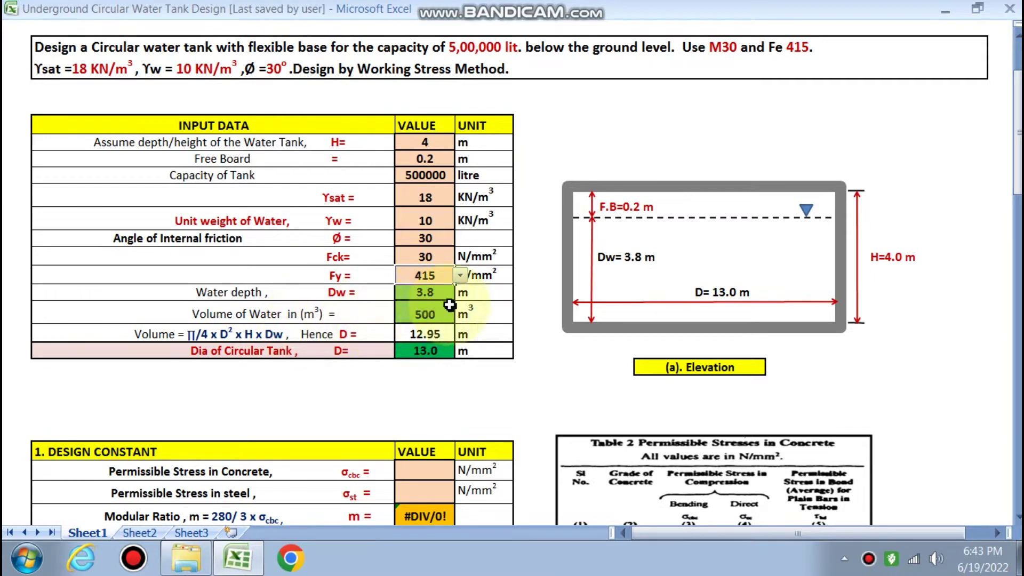
scroll(420, 316, "down", 1)
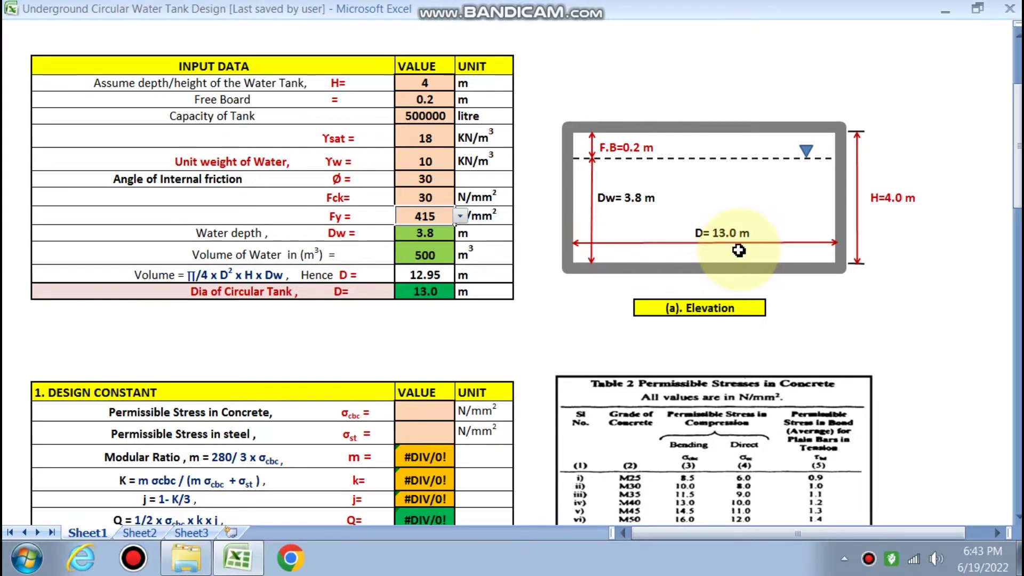
scroll(707, 251, "up", 1)
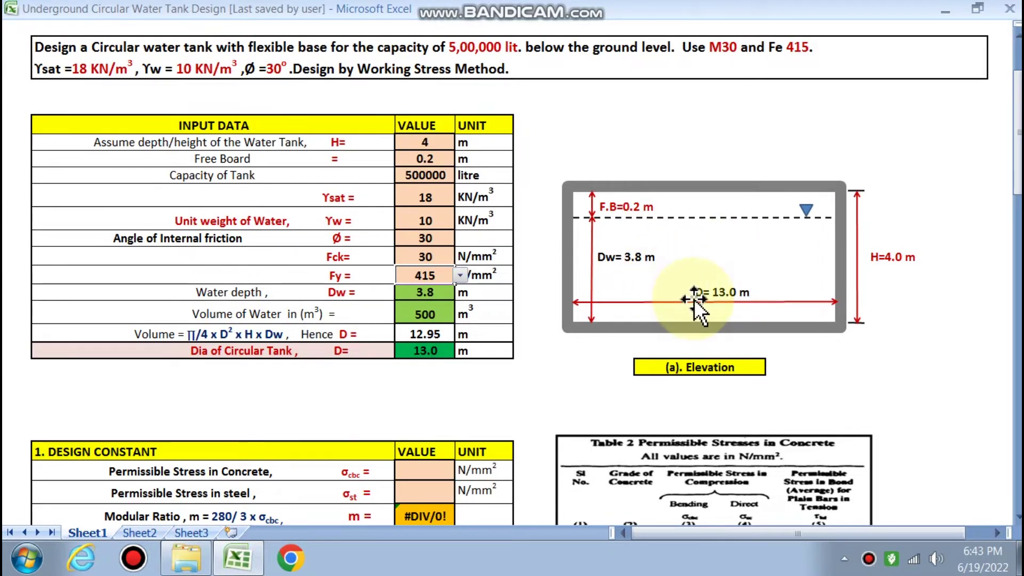
scroll(587, 346, "down", 3)
Pick σcbc 10 and σst 130 in the Design Constant table, giving m 9.33 and Q 1.80.
scroll(578, 368, "down", 2)
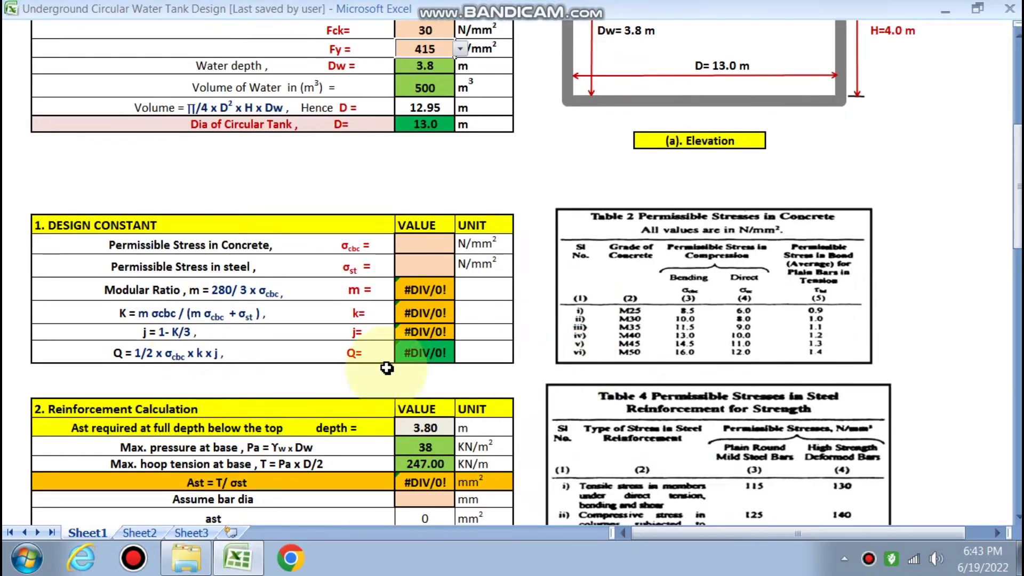
left_click(438, 193)
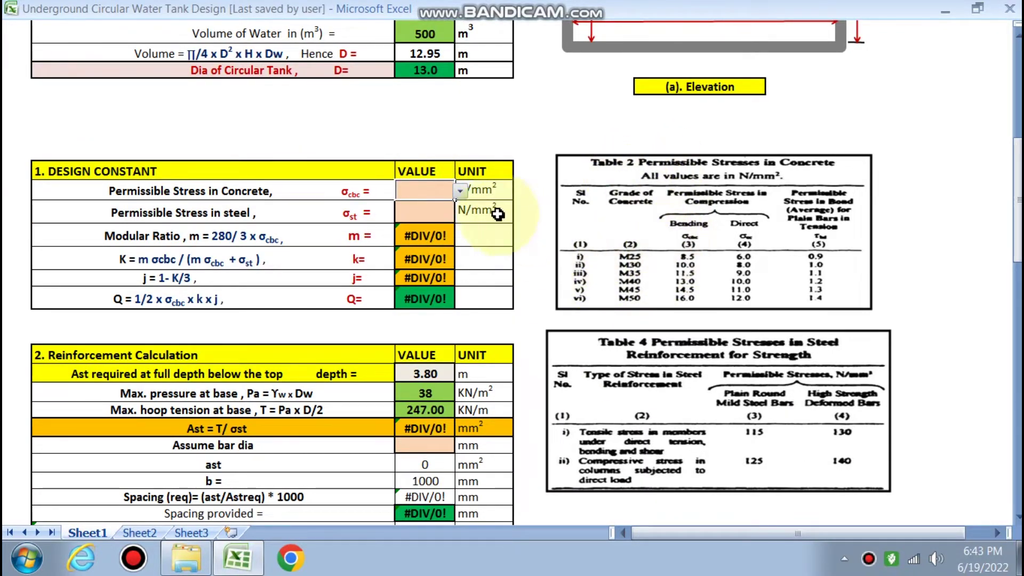
left_click(458, 192)
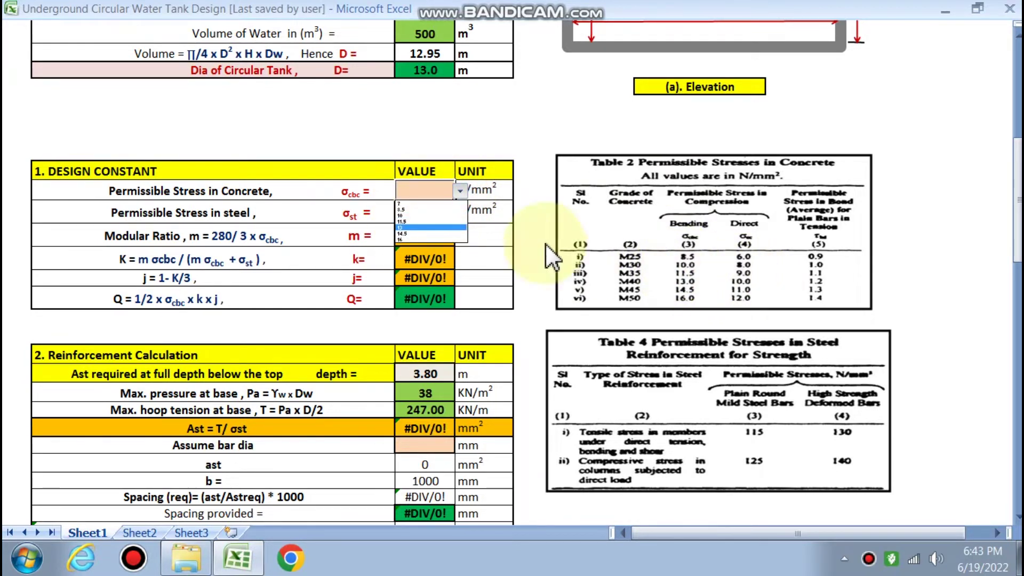
left_click(411, 215)
left_click(414, 218)
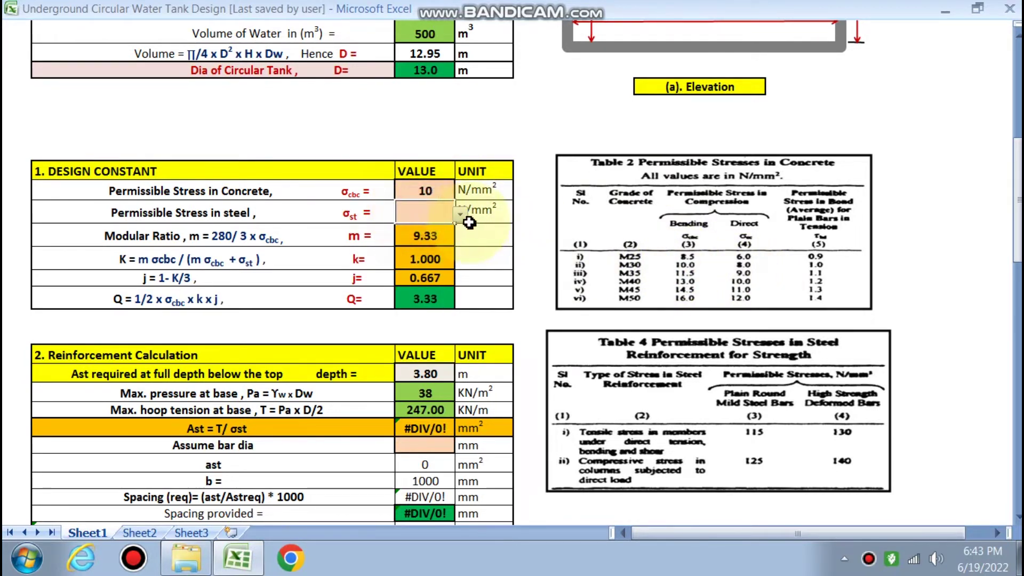
left_click(407, 232)
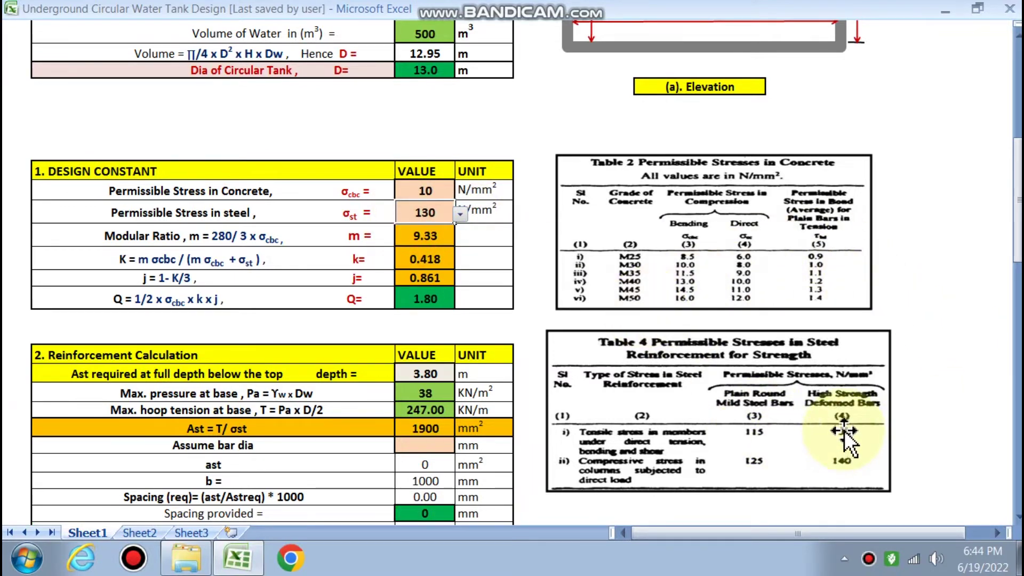
scroll(844, 432, "down", 1)
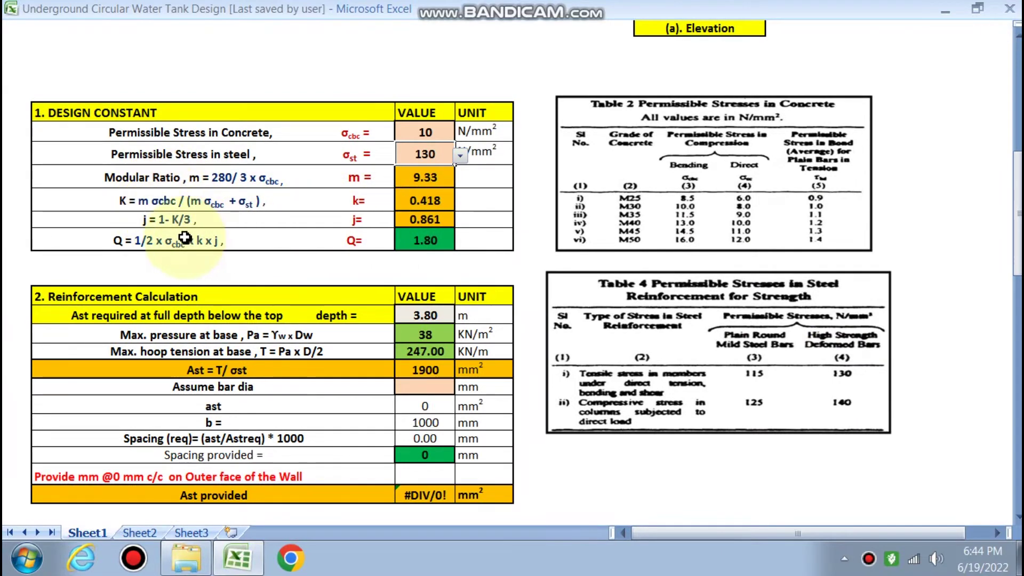
scroll(400, 266, "down", 1)
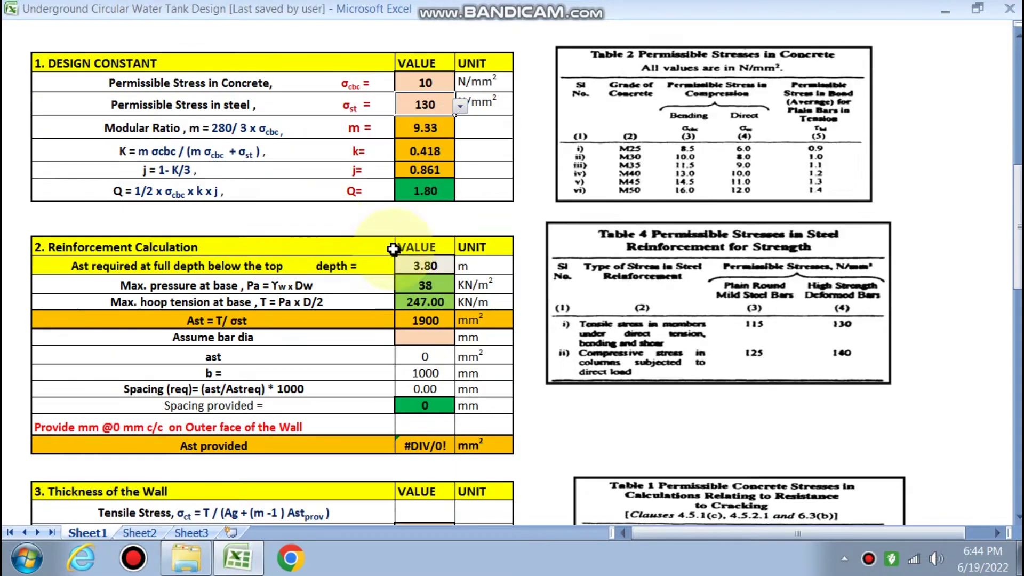
scroll(404, 271, "down", 2)
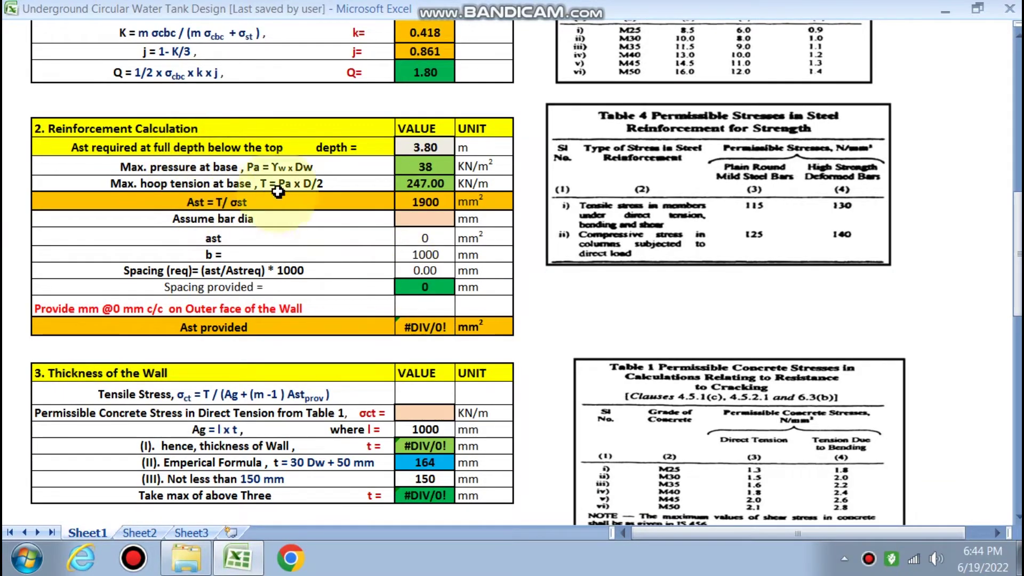
scroll(422, 202, "up", 1)
scroll(447, 233, "up", 7)
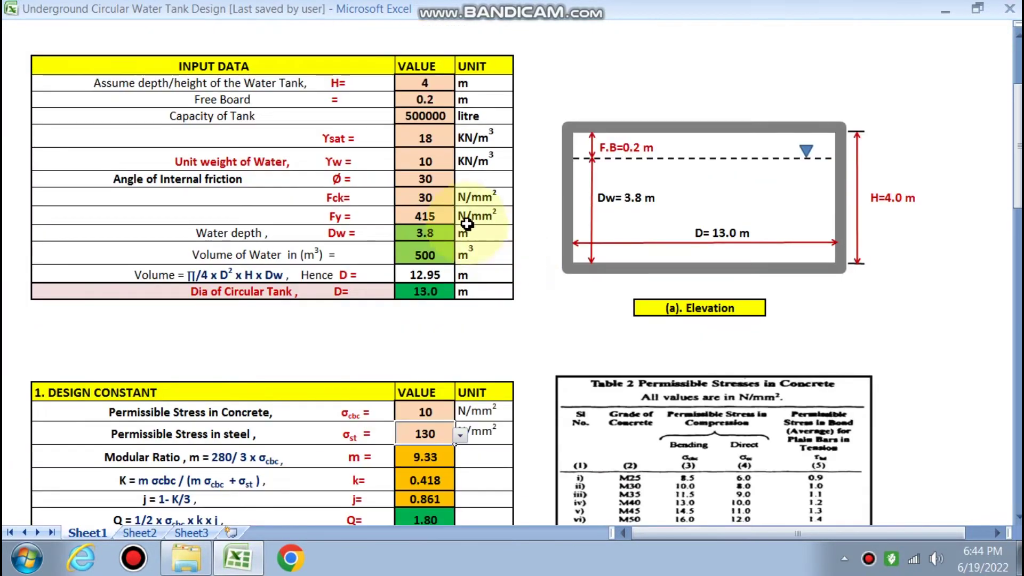
scroll(433, 230, "down", 7)
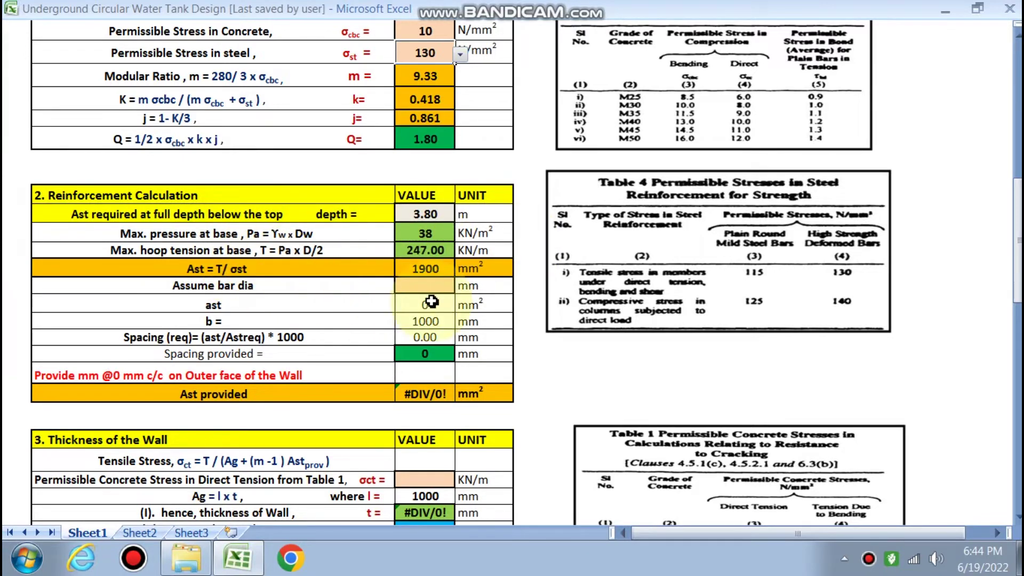
scroll(432, 299, "up", 7)
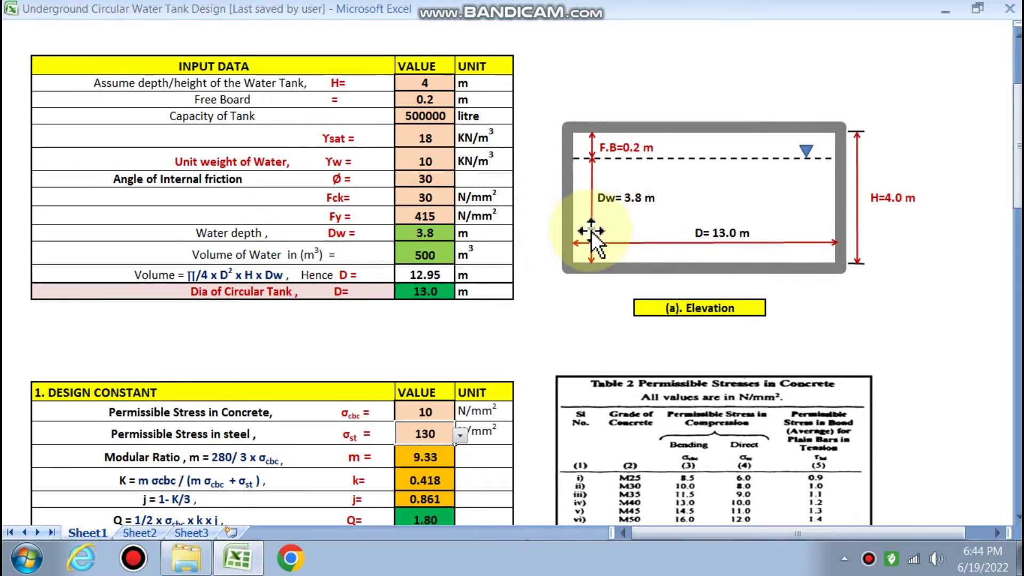
scroll(591, 231, "down", 6)
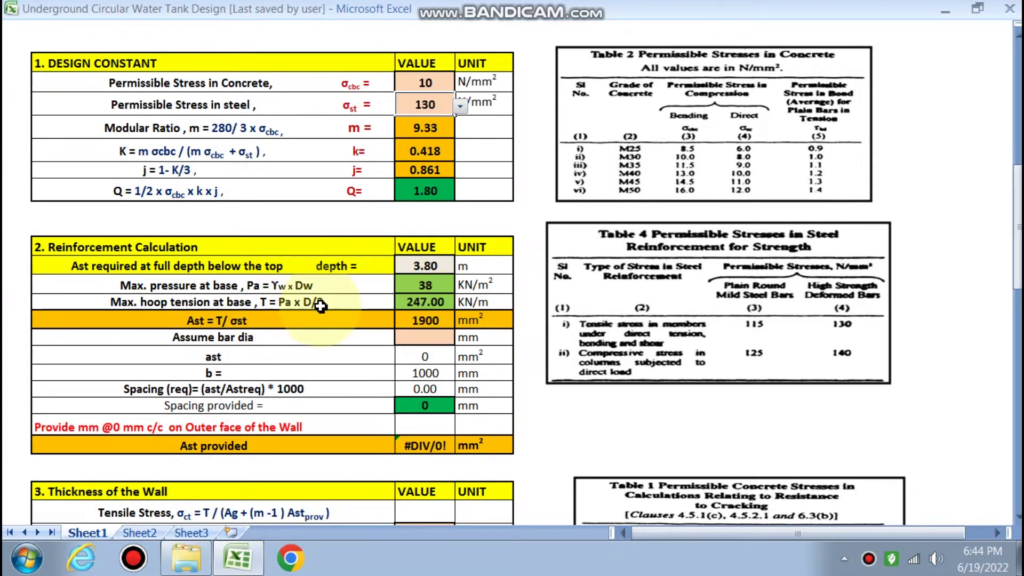
scroll(494, 329, "up", 7)
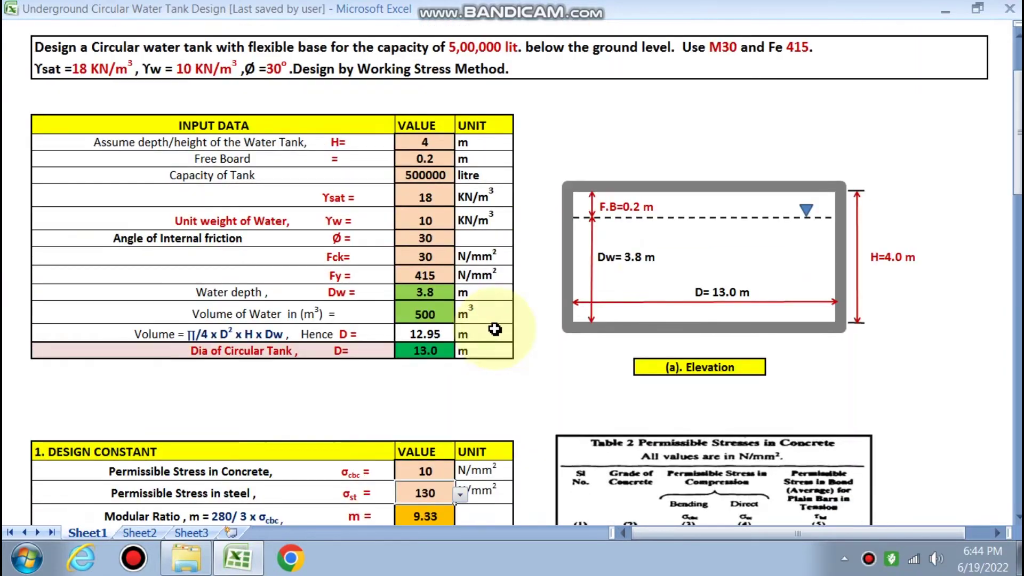
scroll(568, 321, "down", 4)
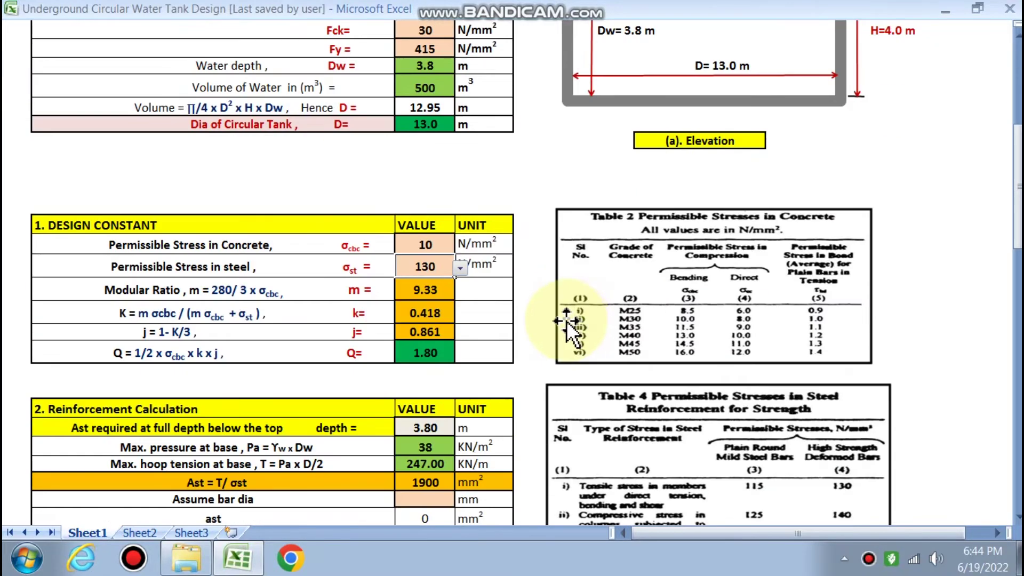
scroll(566, 321, "down", 4)
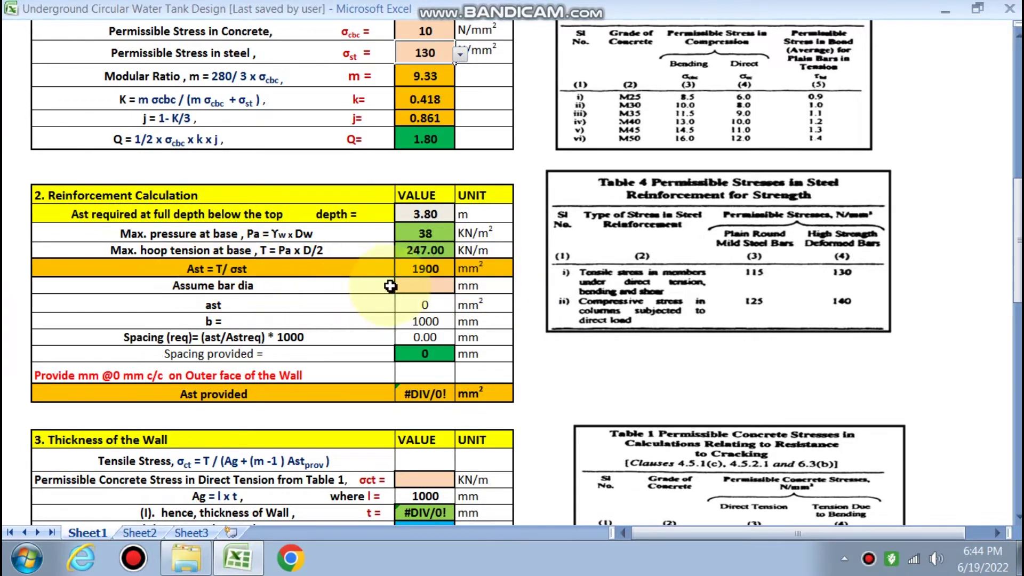
left_click(454, 287)
left_click(460, 286)
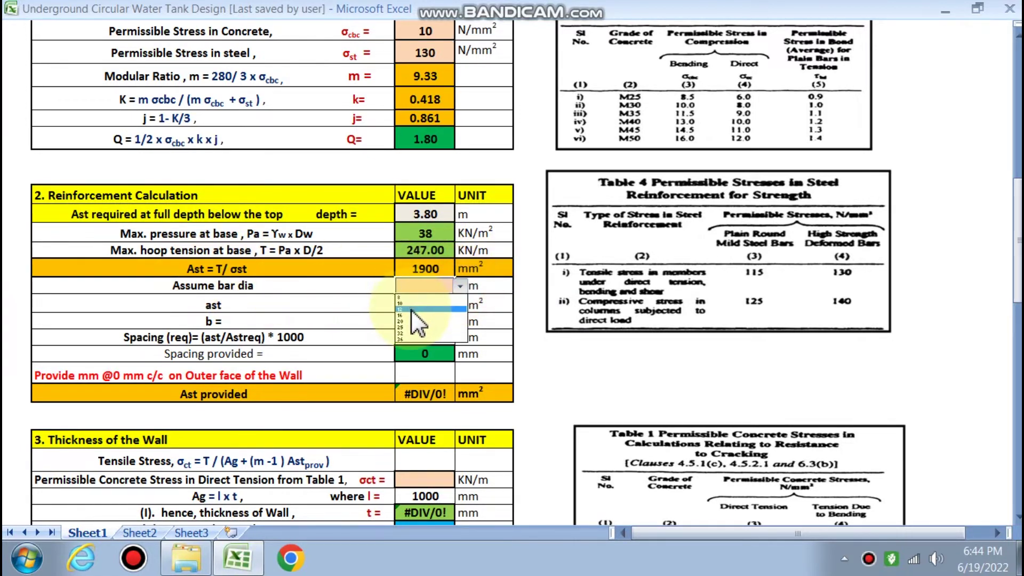
left_click(408, 315)
scroll(399, 325, "down", 1)
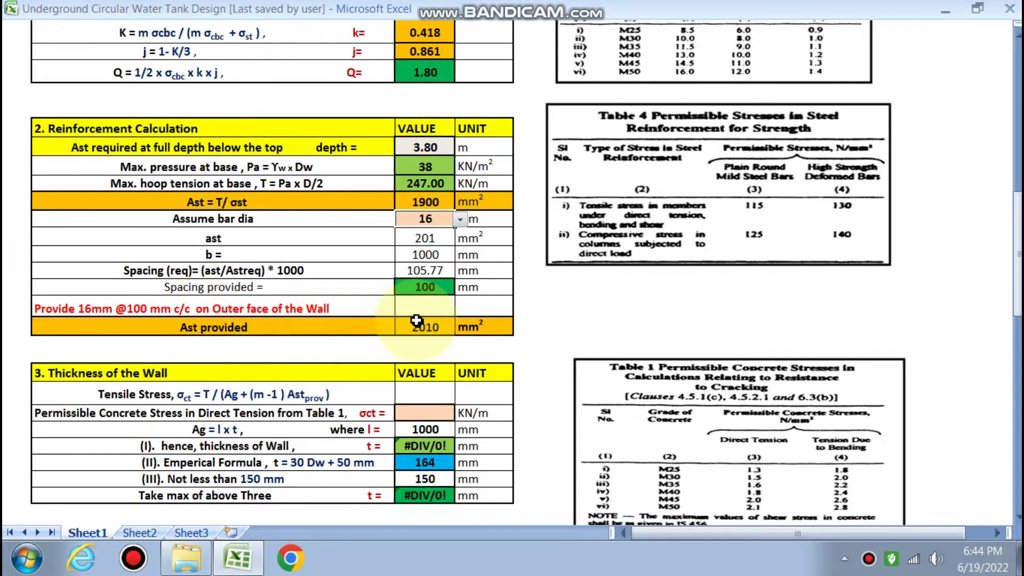
scroll(421, 326, "down", 3)
scroll(421, 326, "down", 1)
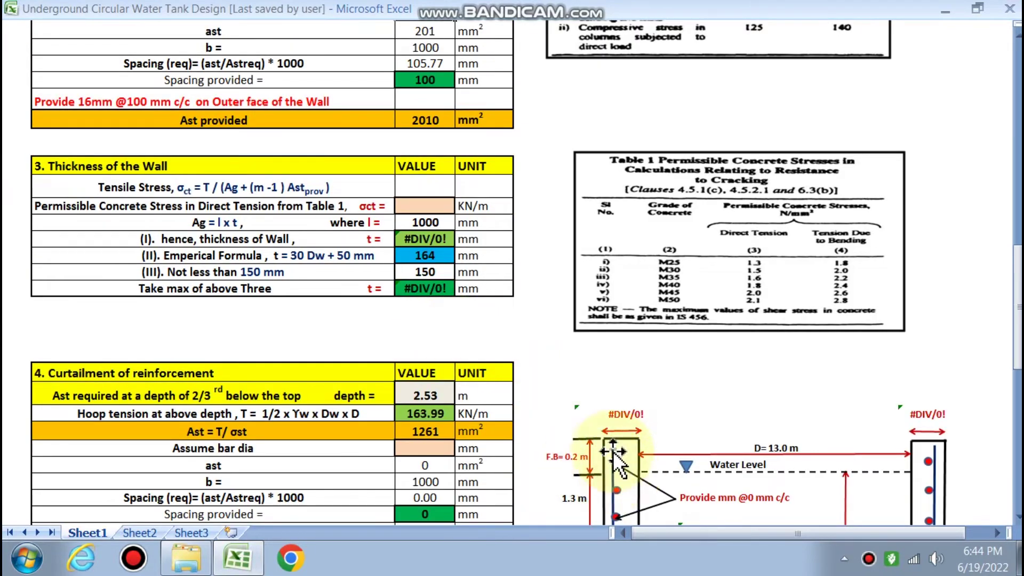
scroll(311, 400, "up", 2)
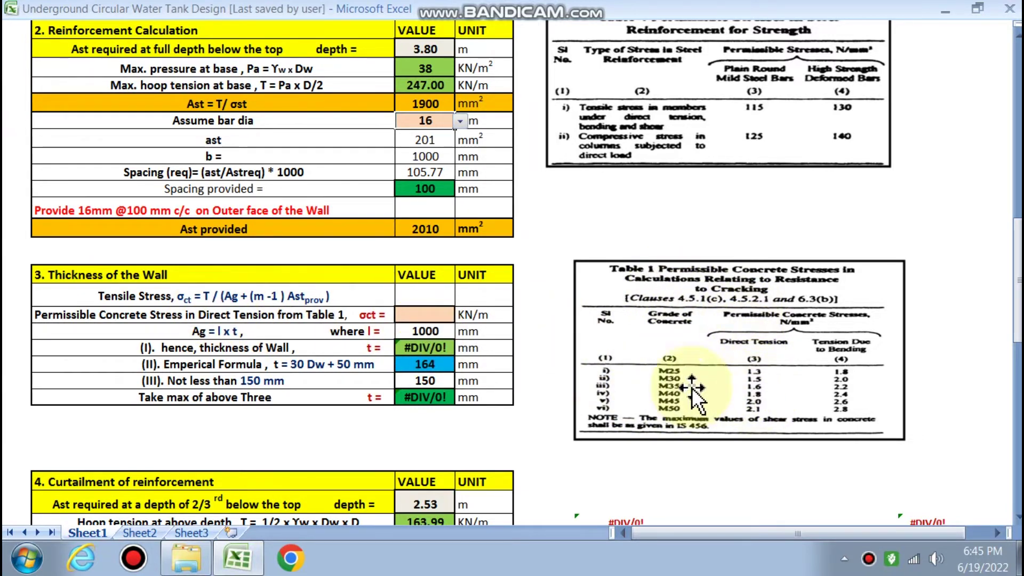
Pick 1.5 for σct so the adopted wall thickness becomes 164 mm.
left_click(422, 317)
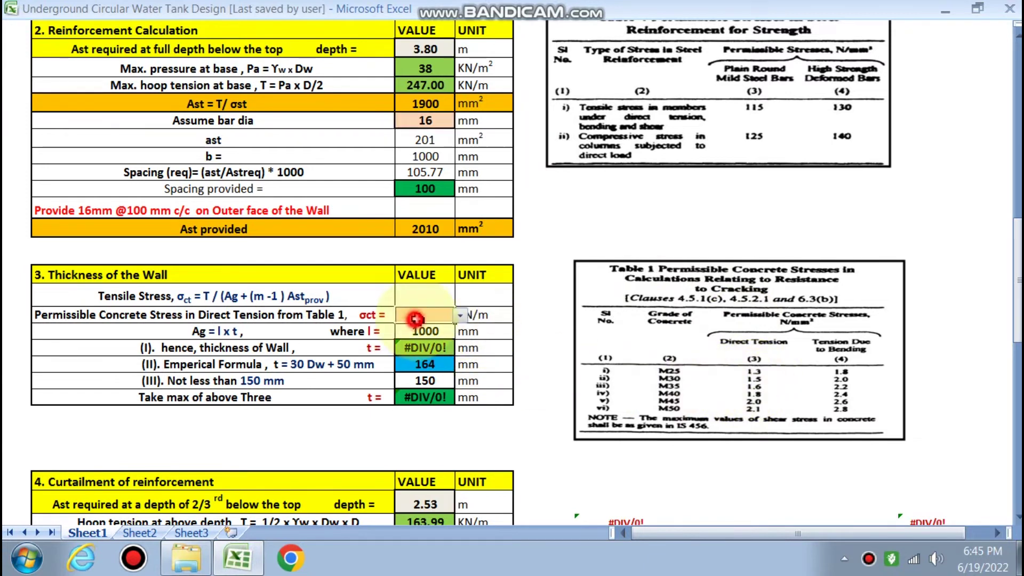
left_click(460, 316)
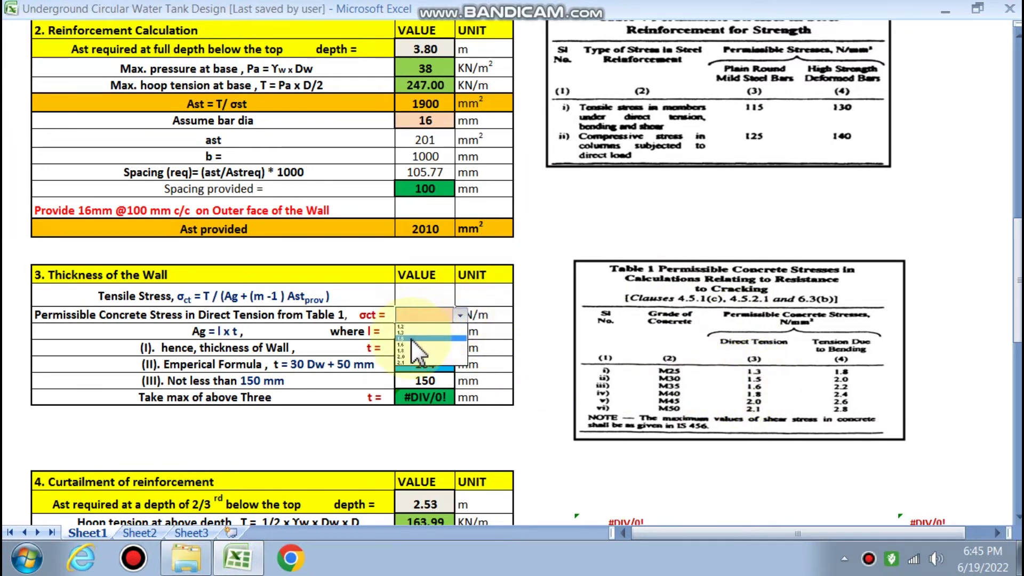
left_click(422, 333)
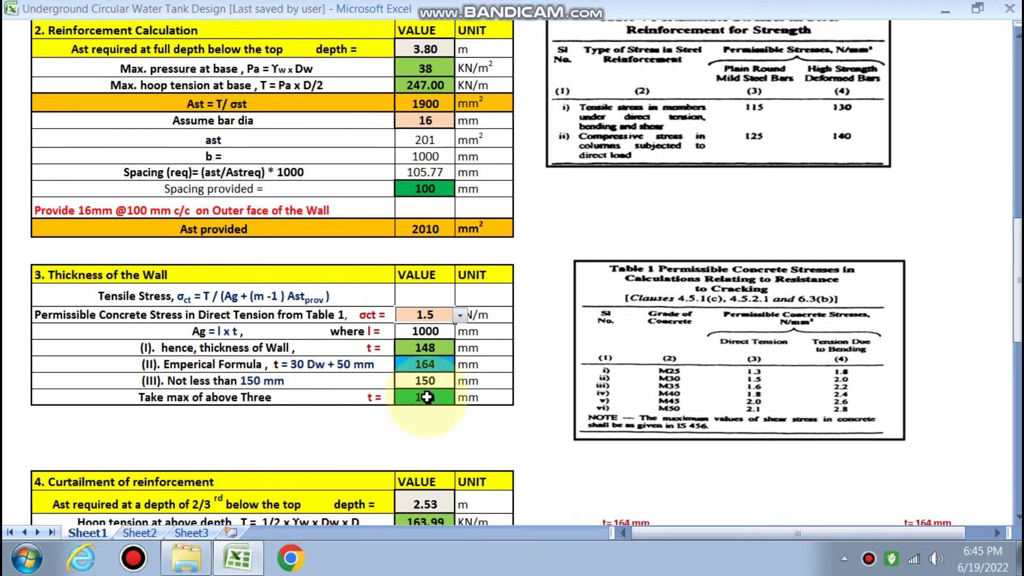
scroll(394, 397, "down", 2)
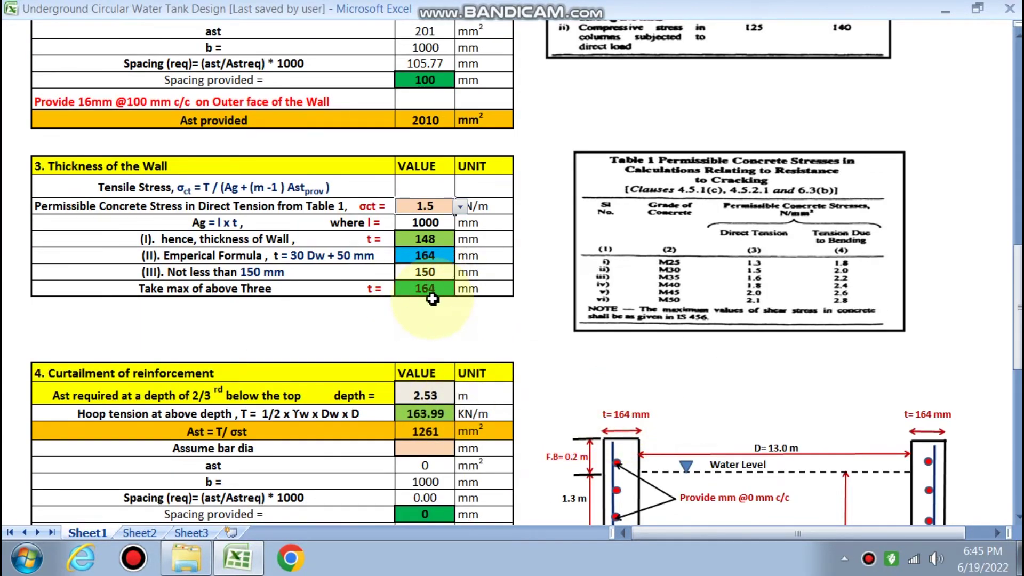
scroll(523, 339, "down", 5)
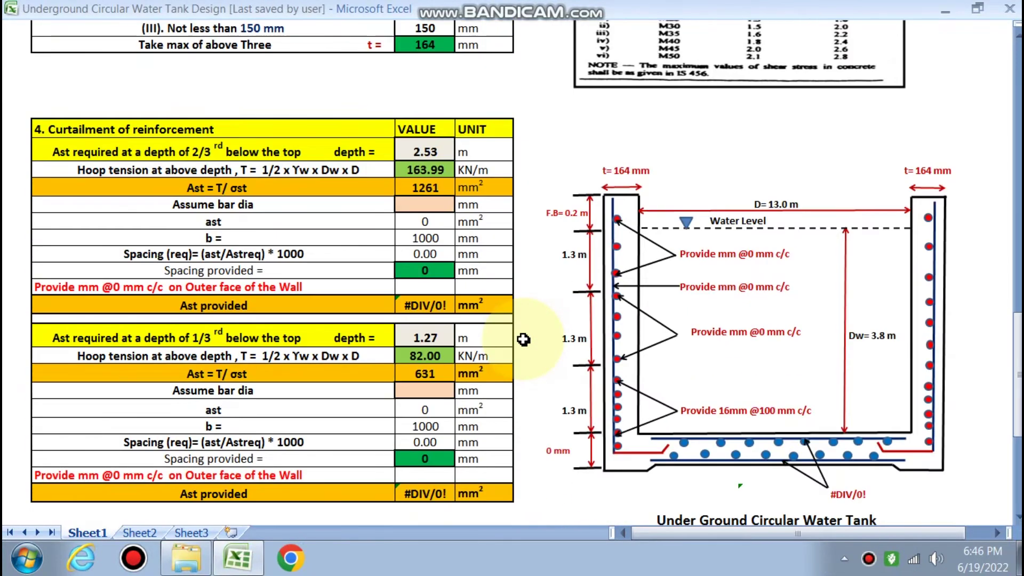